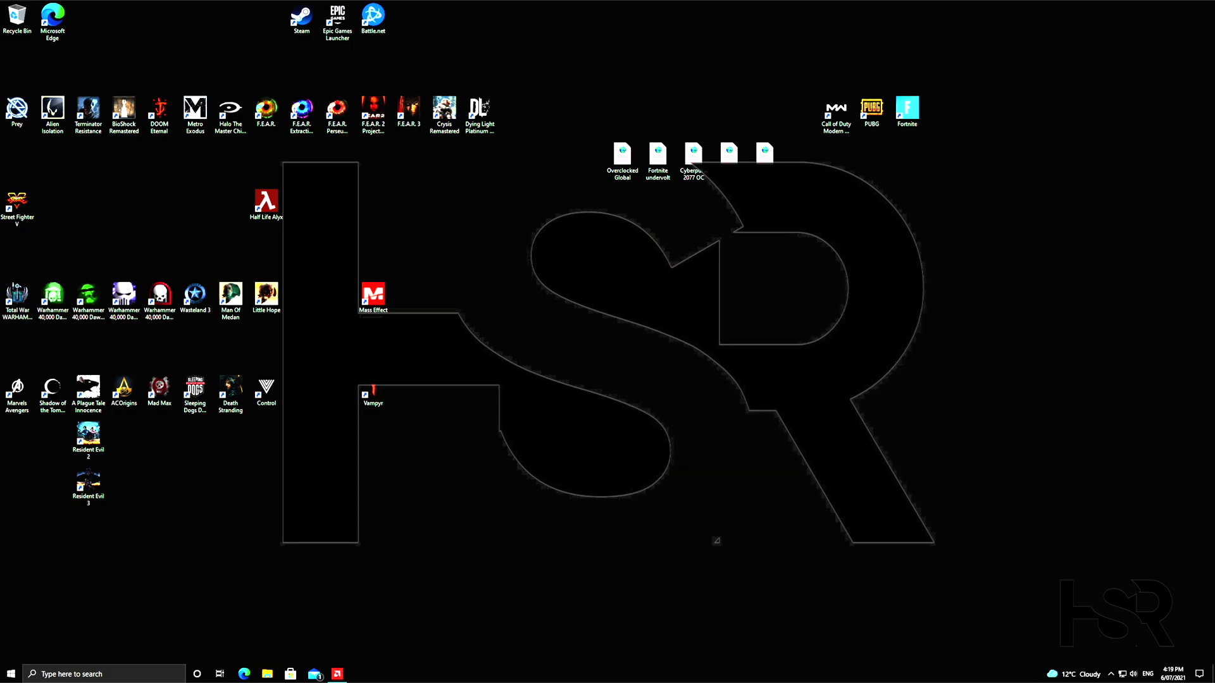
- Launch Mass Effect Legendary Edition as administrator from its shortcut, approving the UAC prompt
right_click(377, 297)
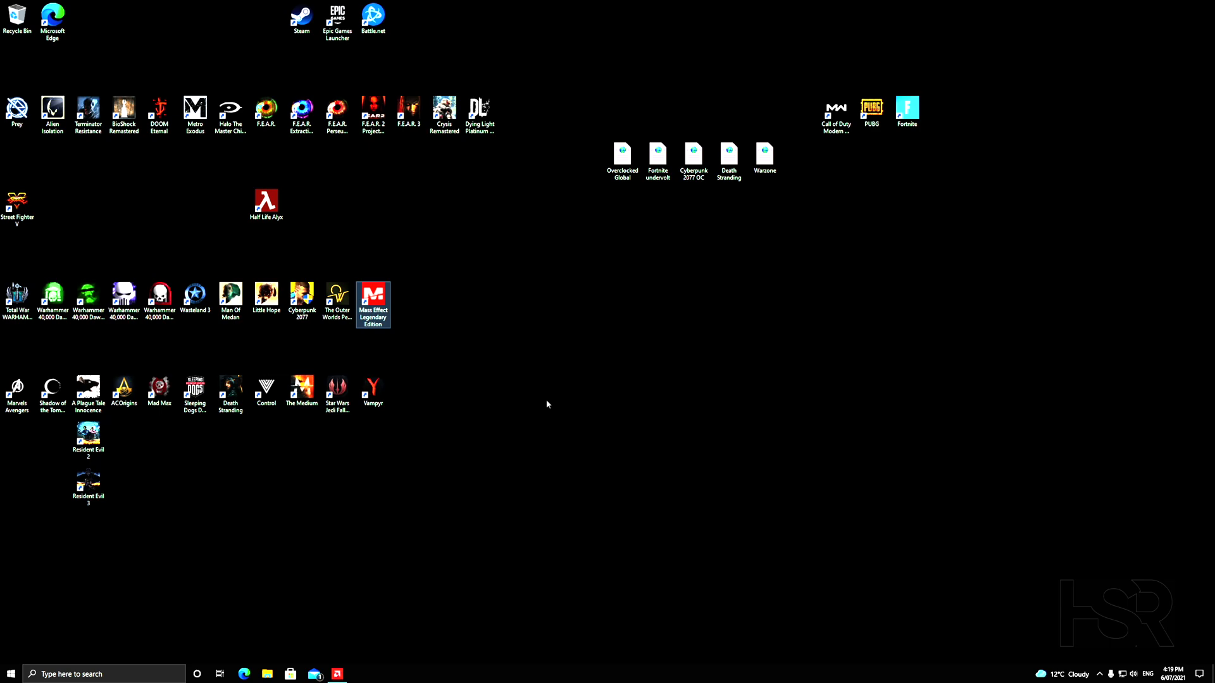
right_click(374, 304)
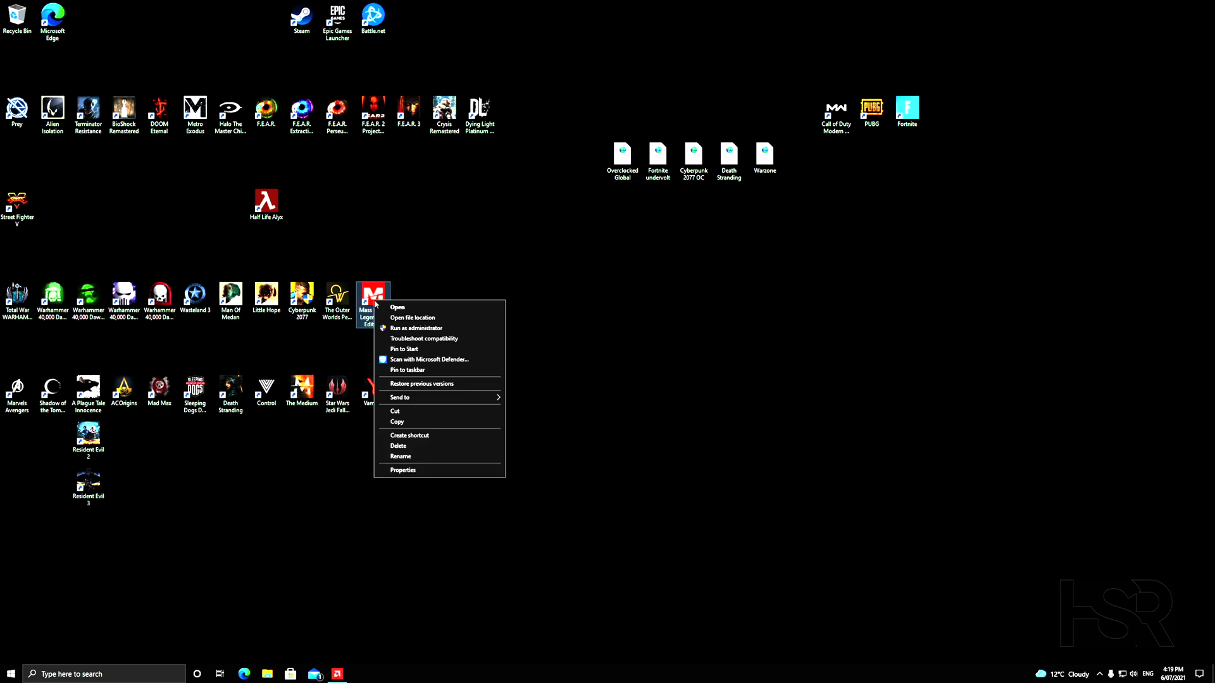
left_click(417, 328)
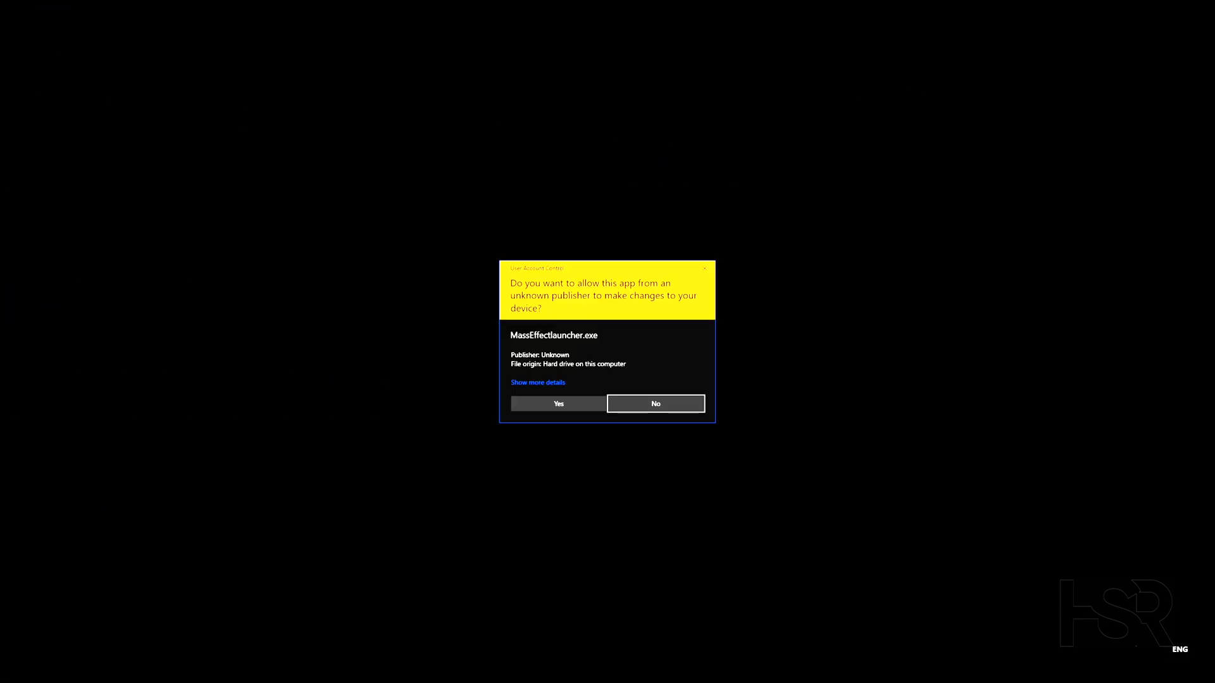
left_click(558, 404)
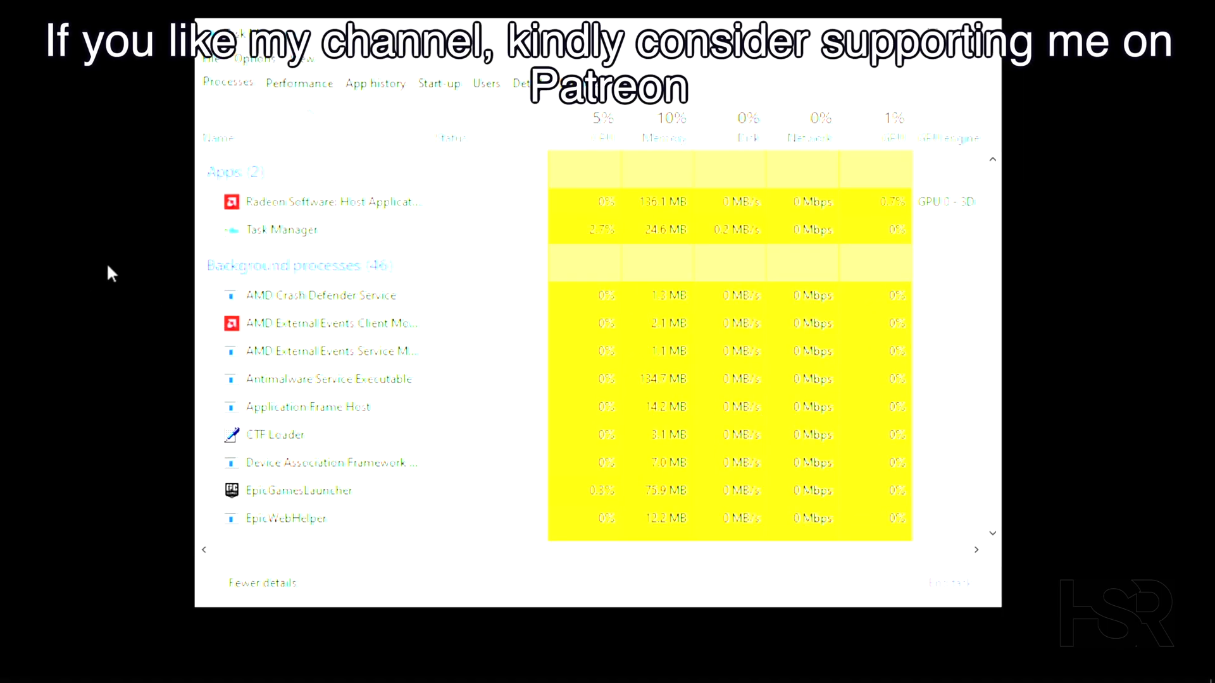
left_click(284, 327)
scroll(283, 340, "down", 5)
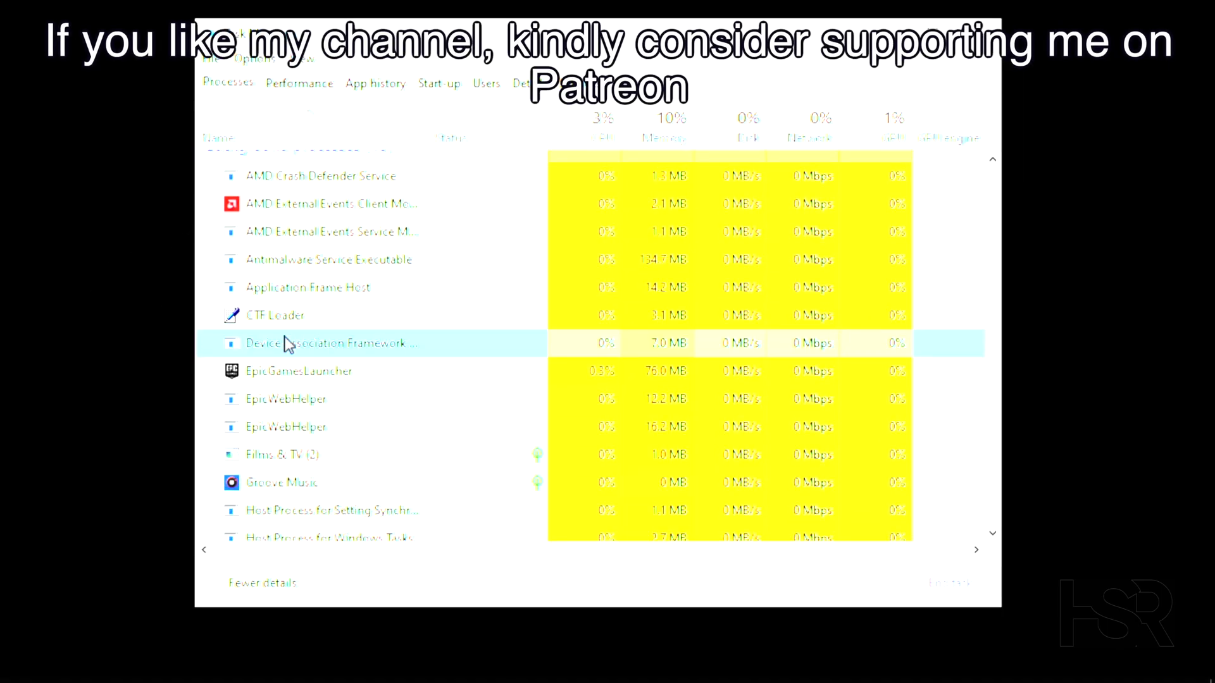
scroll(284, 341, "down", 5)
scroll(284, 340, "down", 5)
scroll(283, 341, "down", 5)
scroll(288, 343, "down", 5)
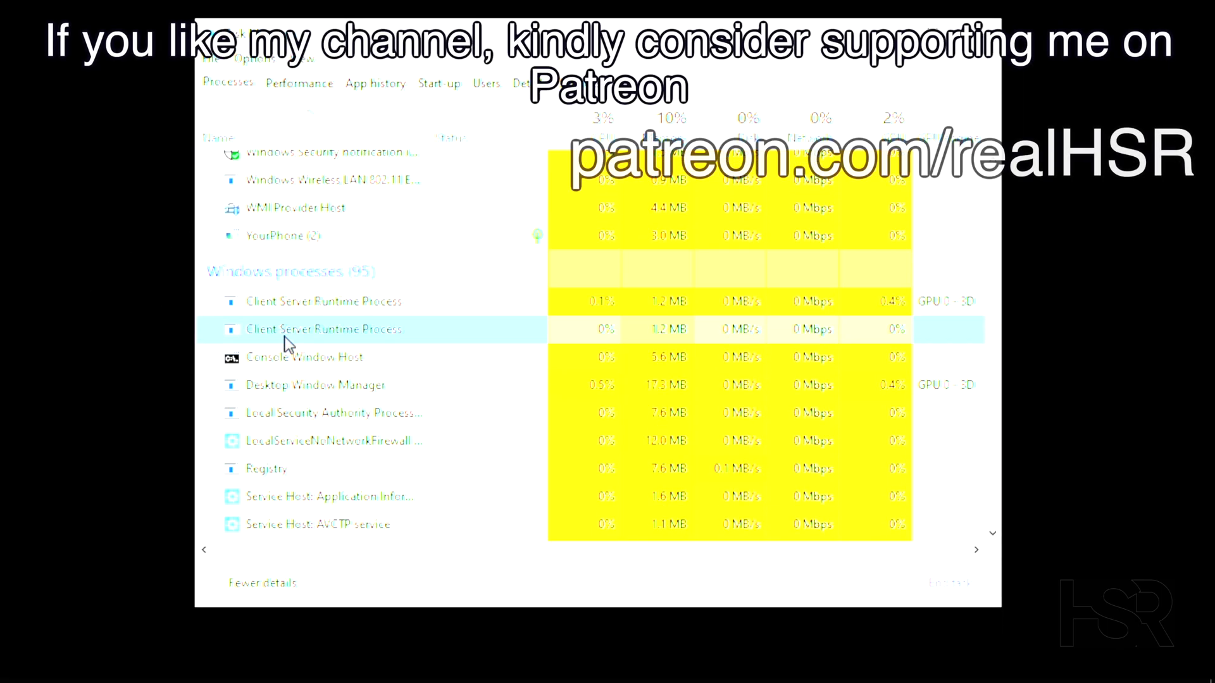
scroll(288, 342, "down", 5)
scroll(288, 342, "down", 3)
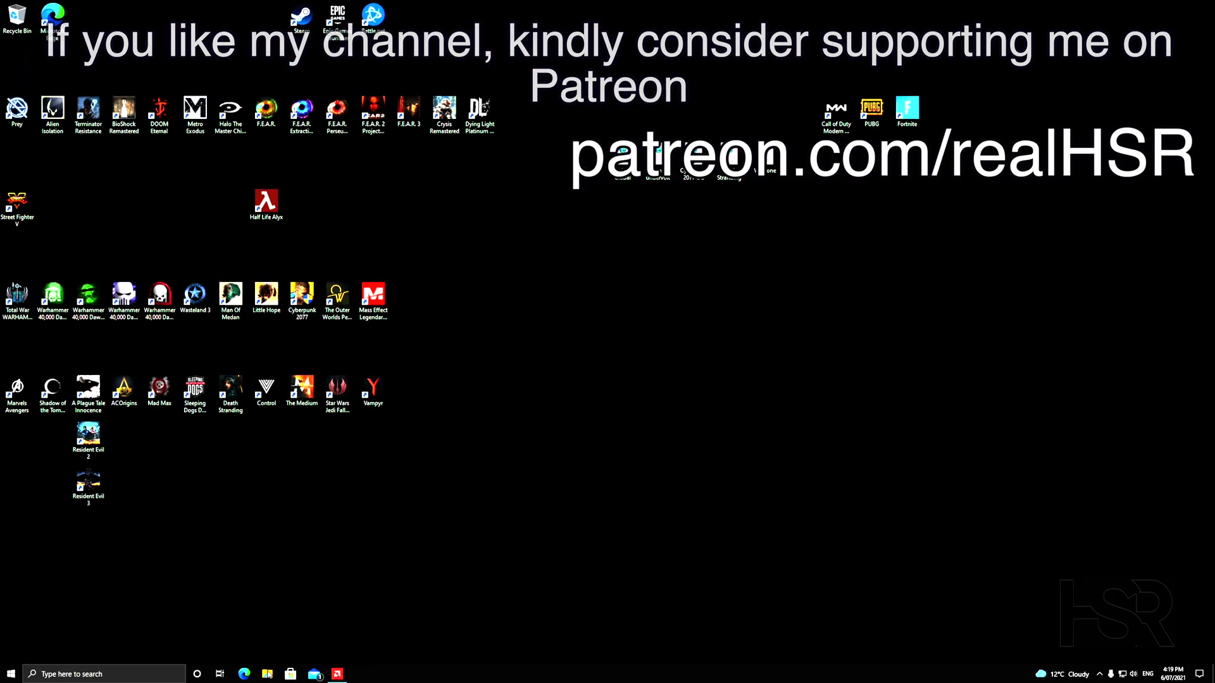
- Browse to F:\Mass Effect Legendary Edition\Game\ME3\Binaries\Win64 and select MassEffect3
left_click(267, 674)
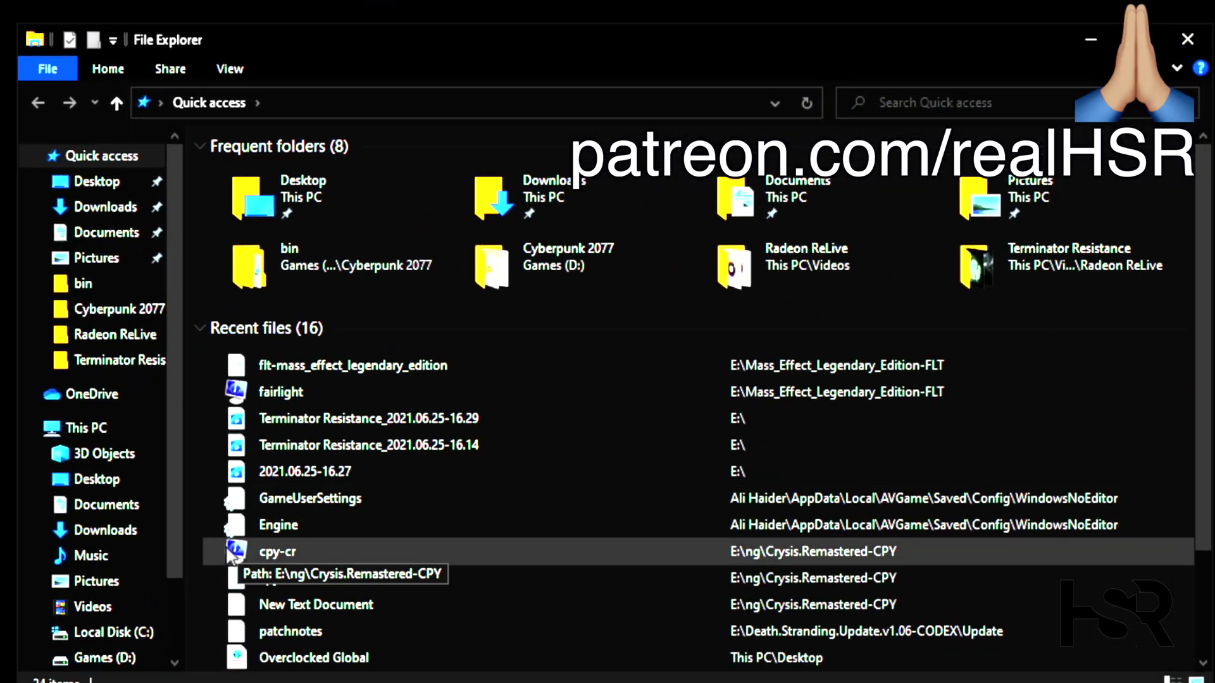
scroll(126, 651, "down", 2)
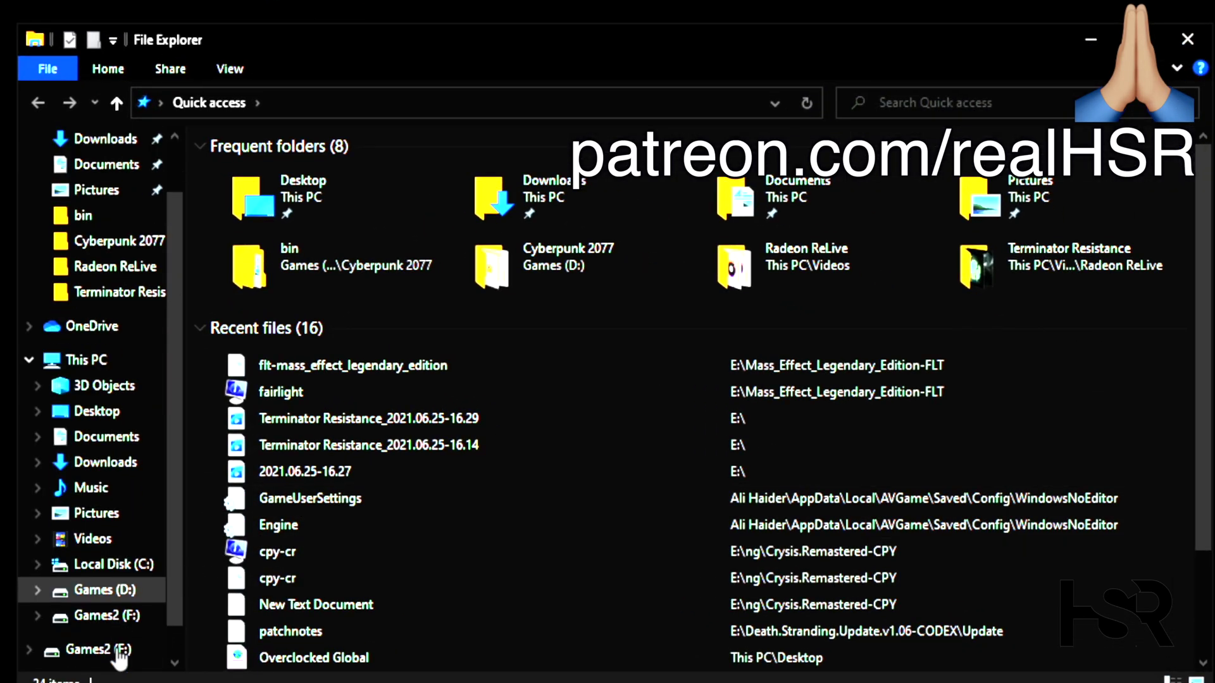
left_click(115, 617)
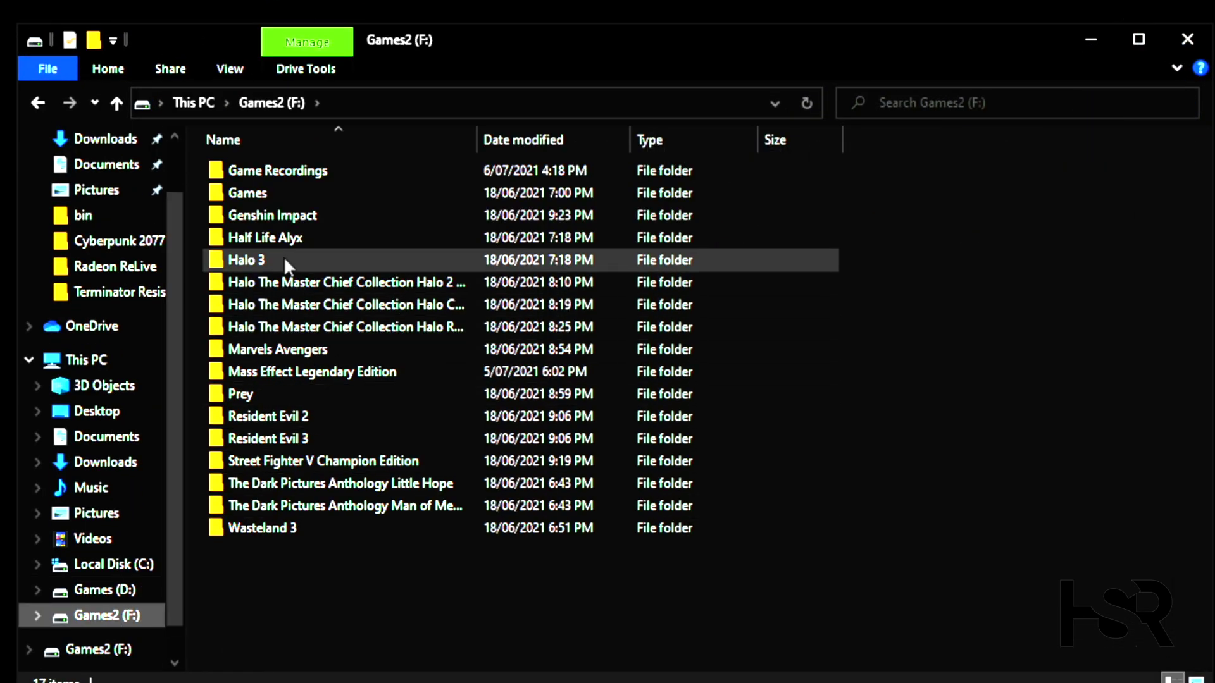
double_click(292, 371)
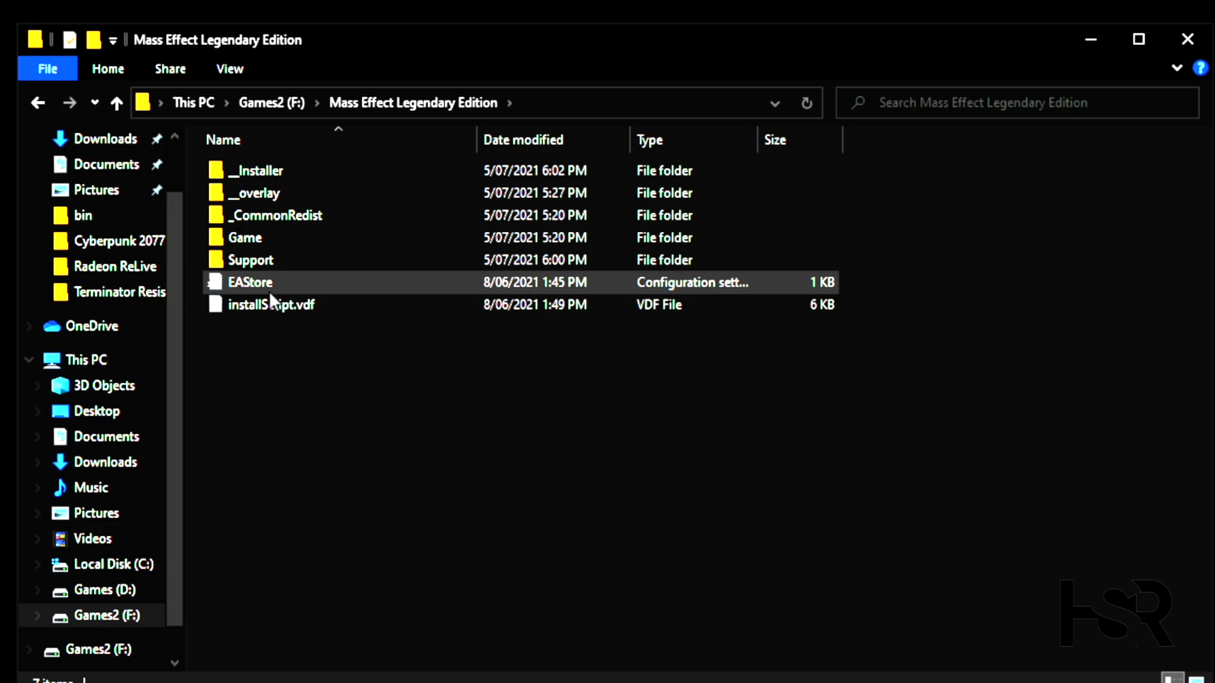
double_click(266, 240)
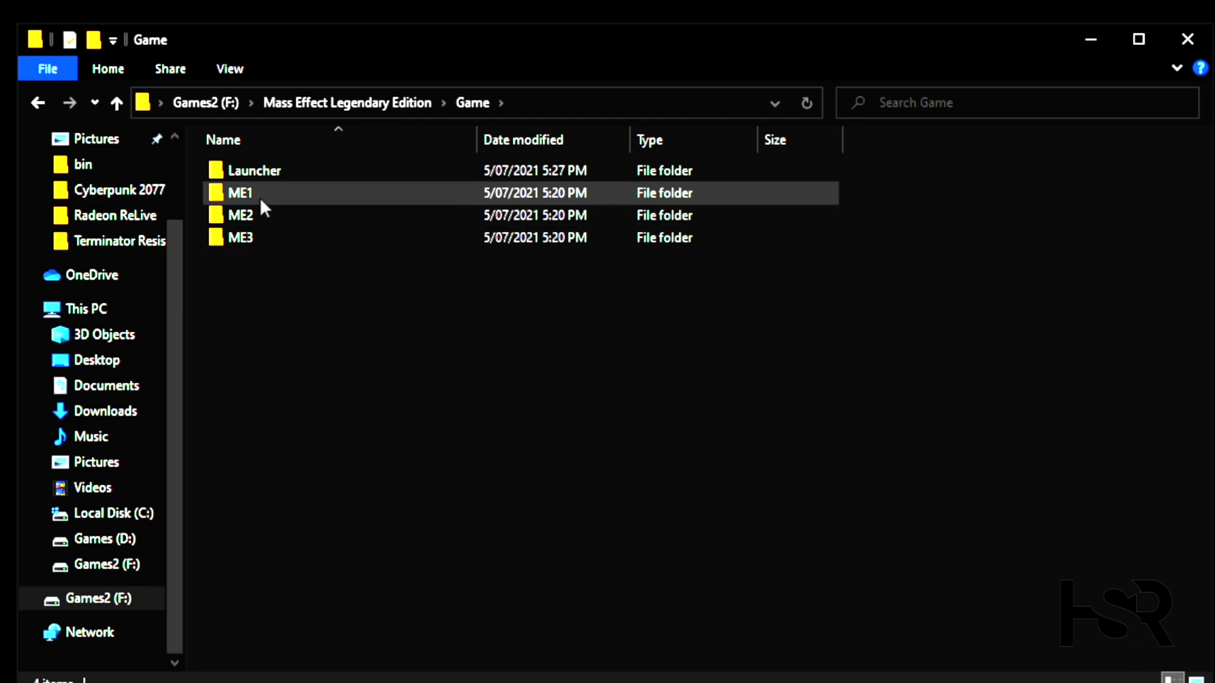
double_click(253, 237)
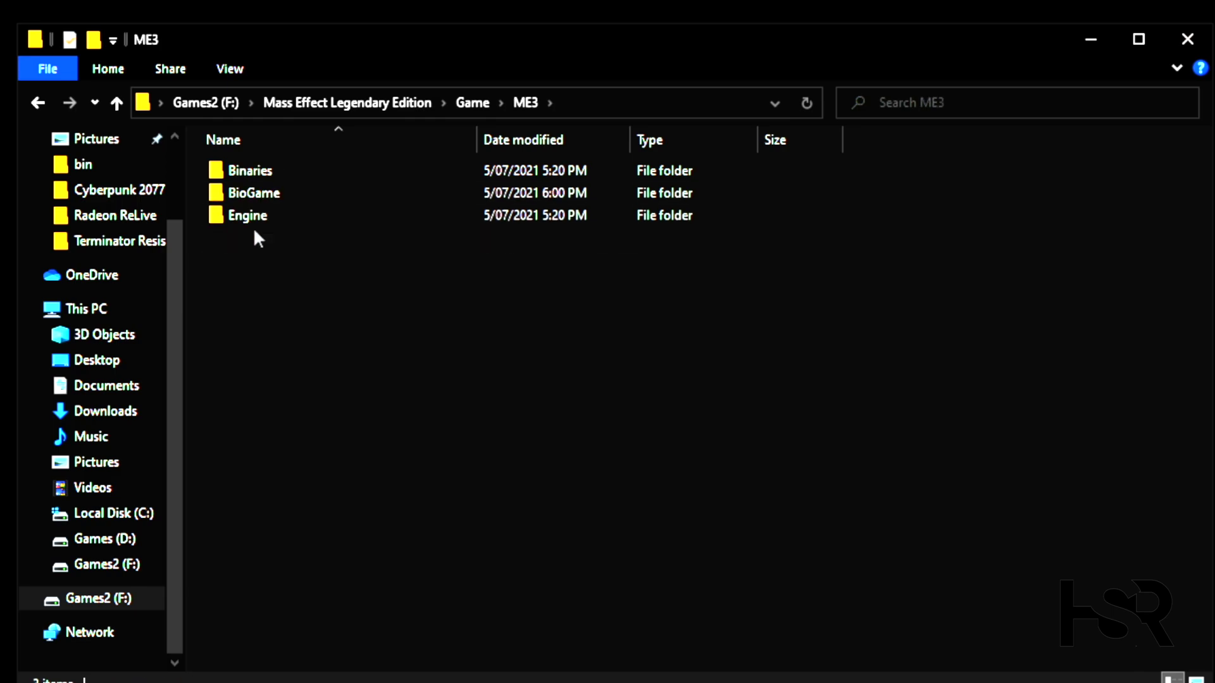
double_click(269, 177)
double_click(266, 172)
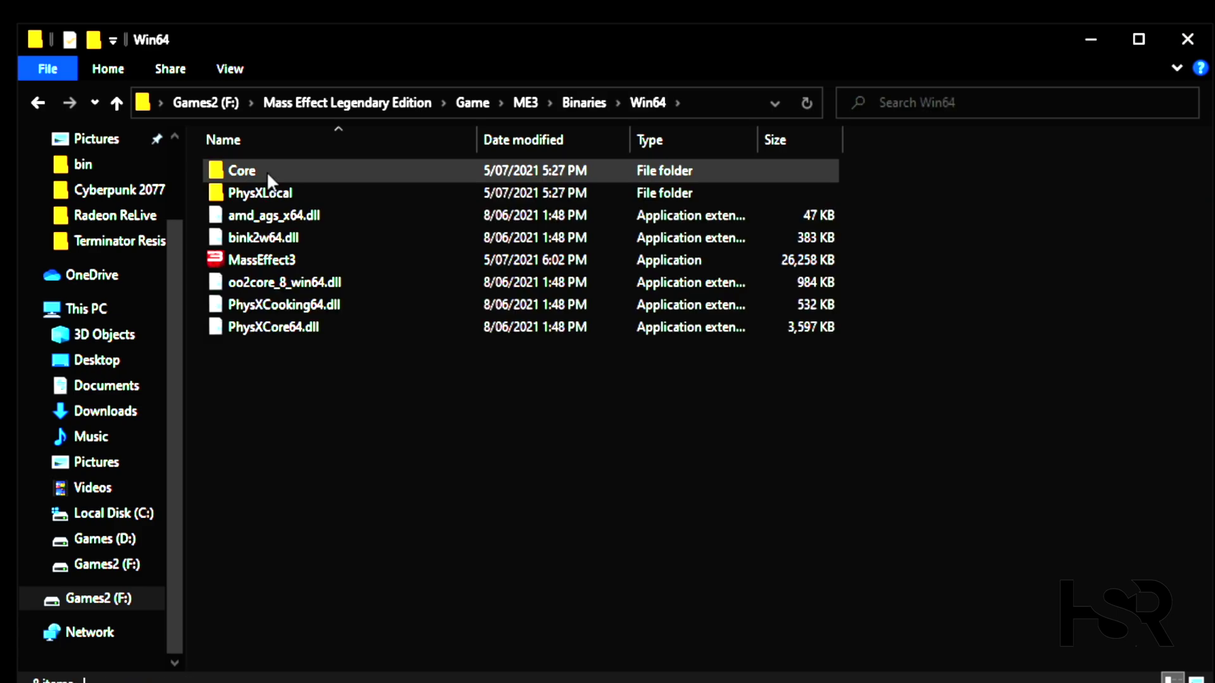
left_click(269, 261)
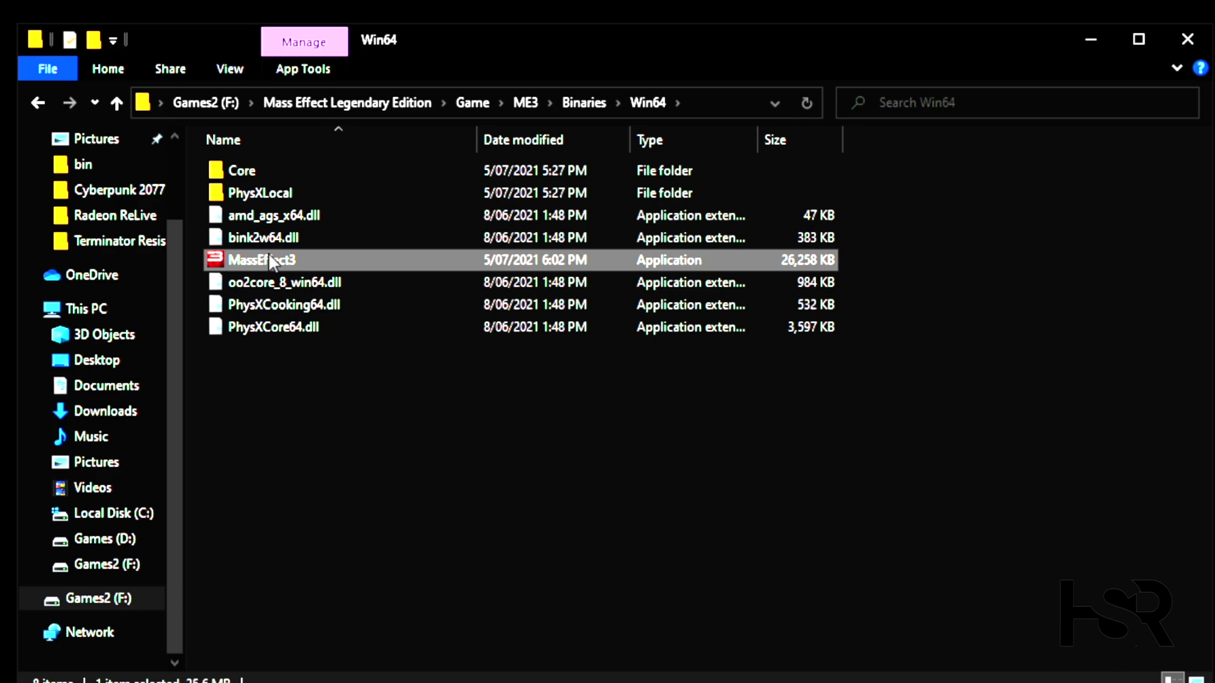
- Bring up the MassEffect3 application's options to run it as administrator
right_click(269, 260)
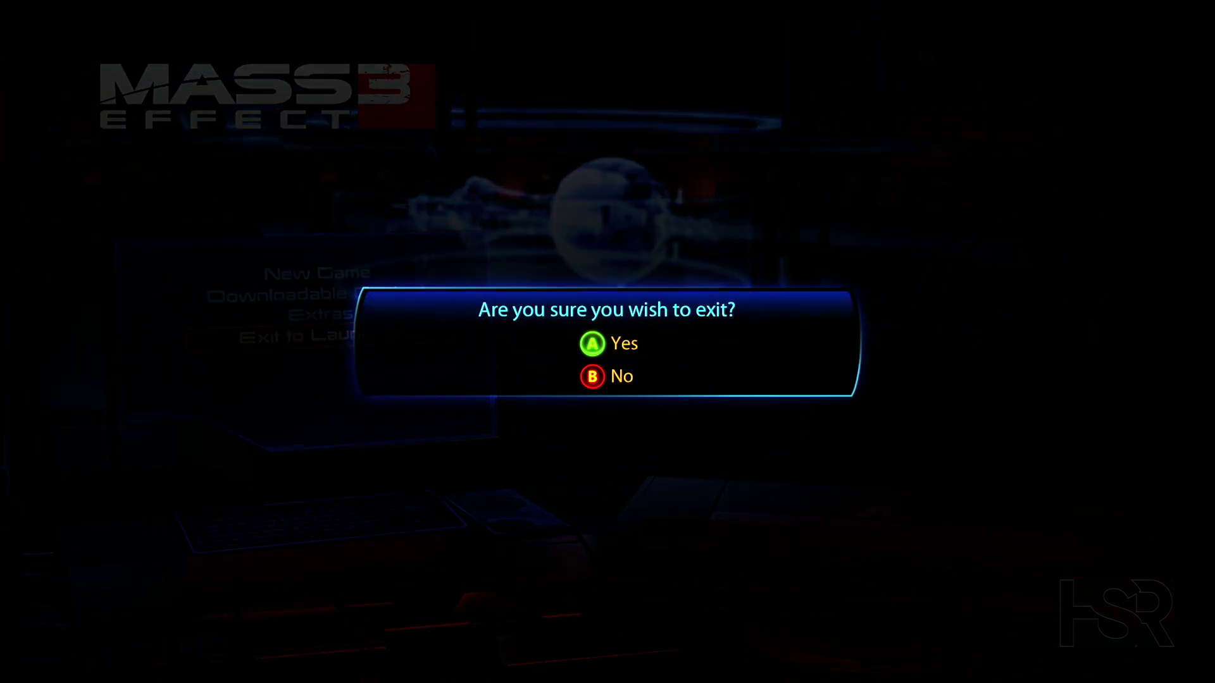
key("Return")
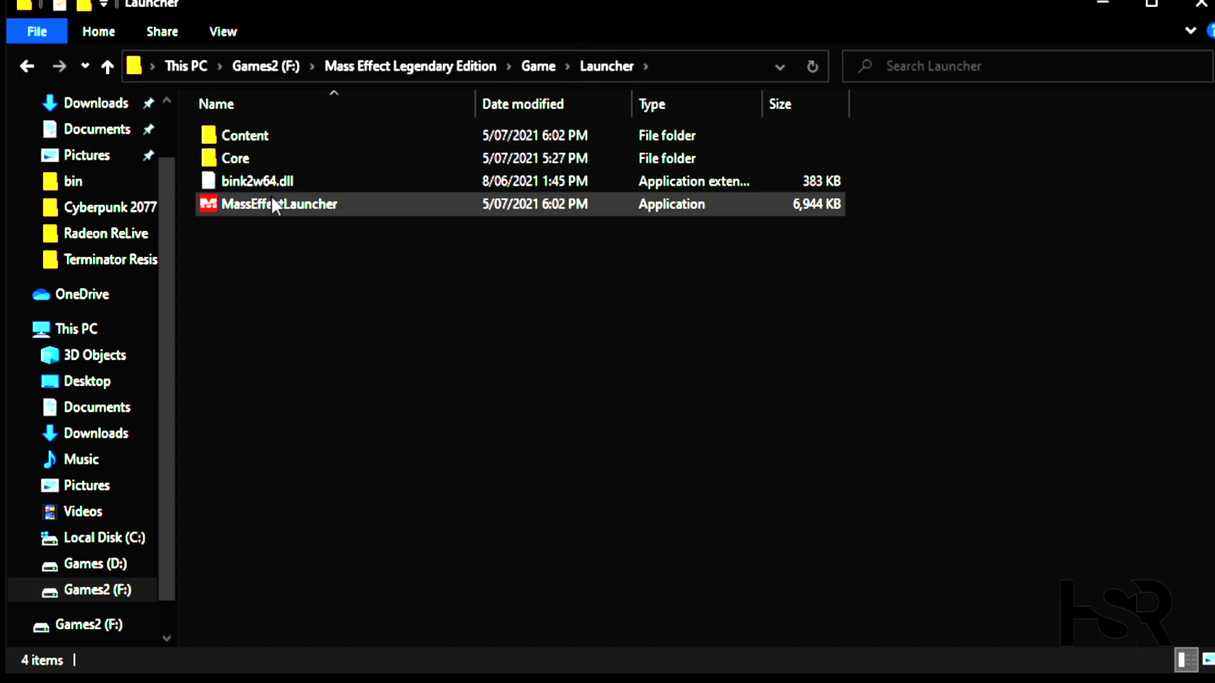
left_click(271, 195)
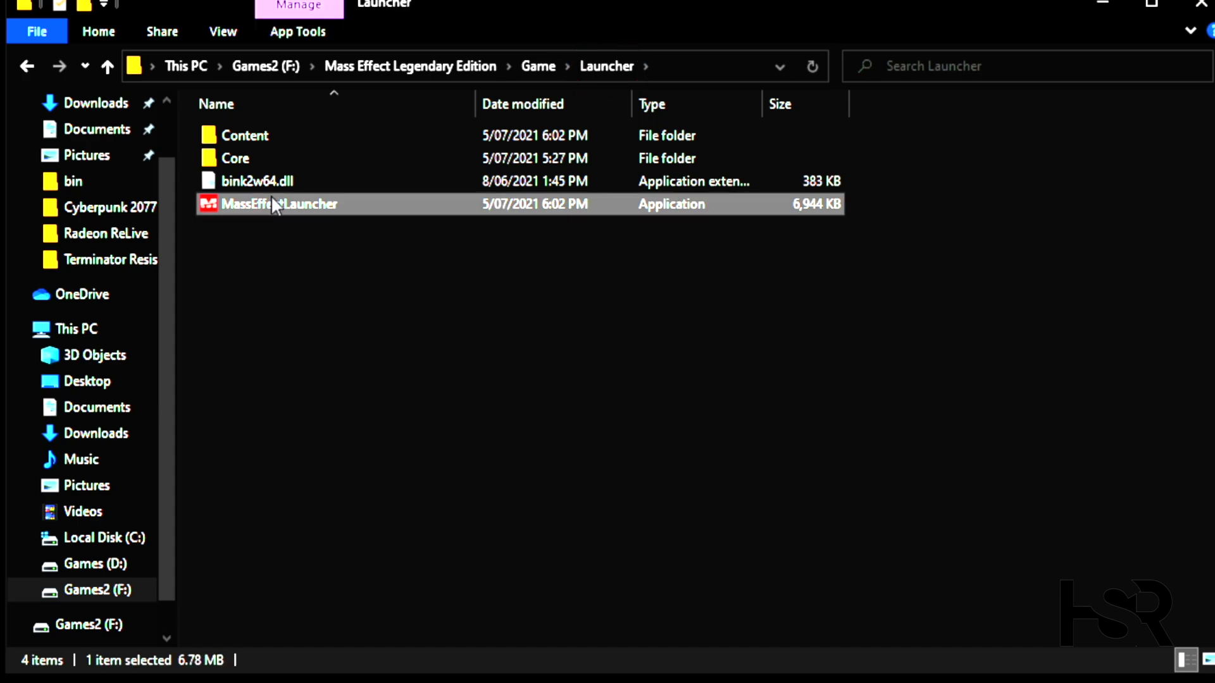